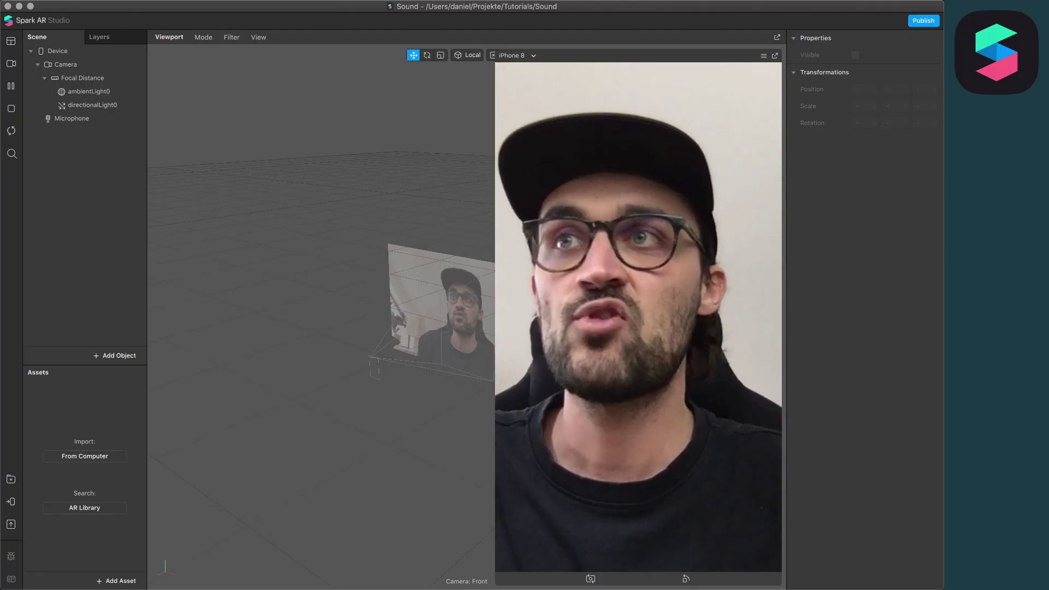
Switch to the Finder window showing the Sound folder with Crowd.wav and Sound.arproj
key("super+Tab")
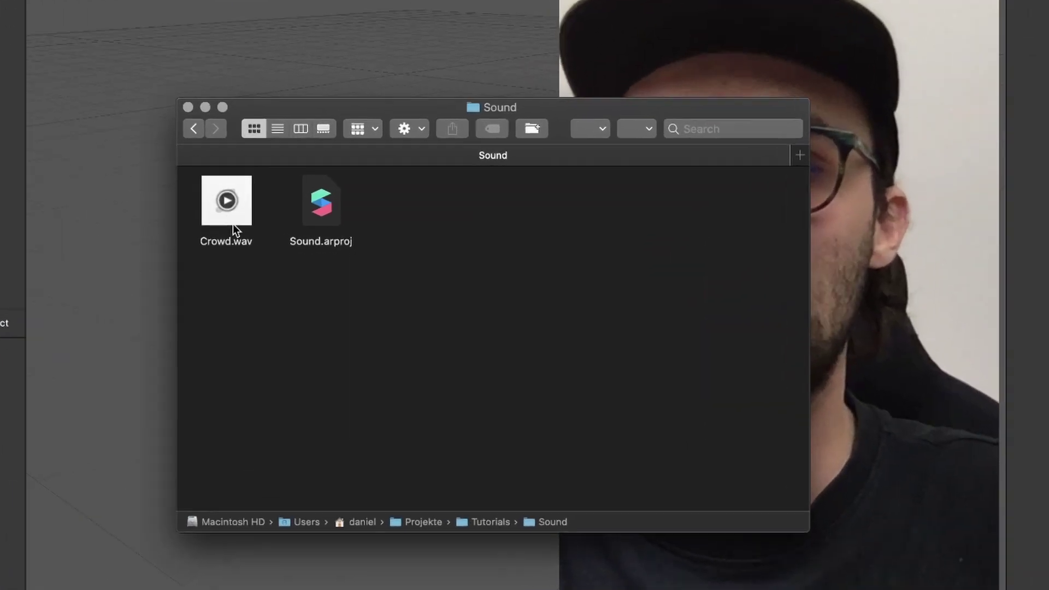
left_click(278, 278)
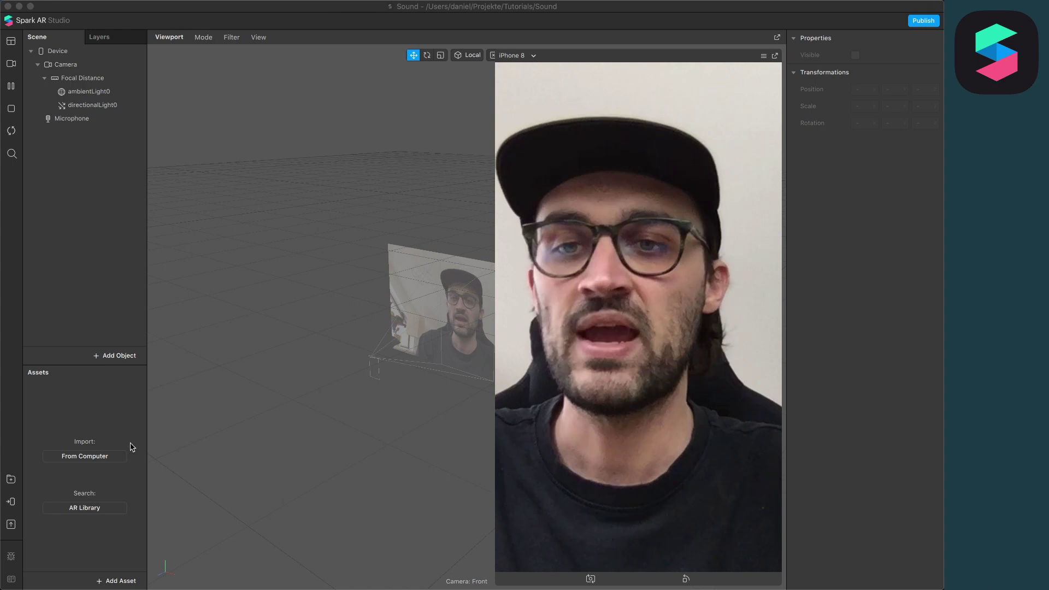
left_click(89, 300)
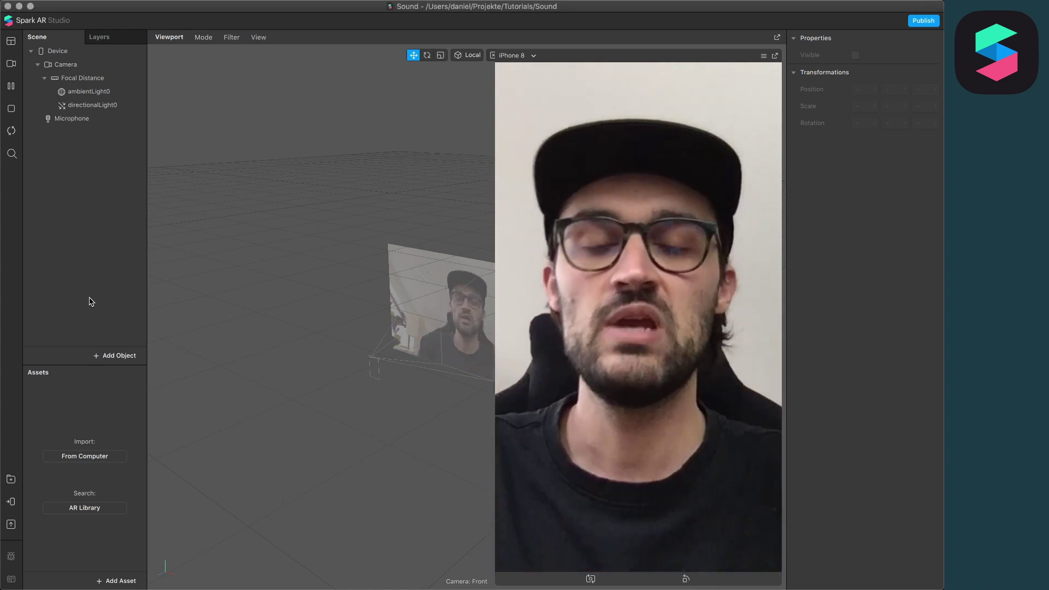
key("super+Tab")
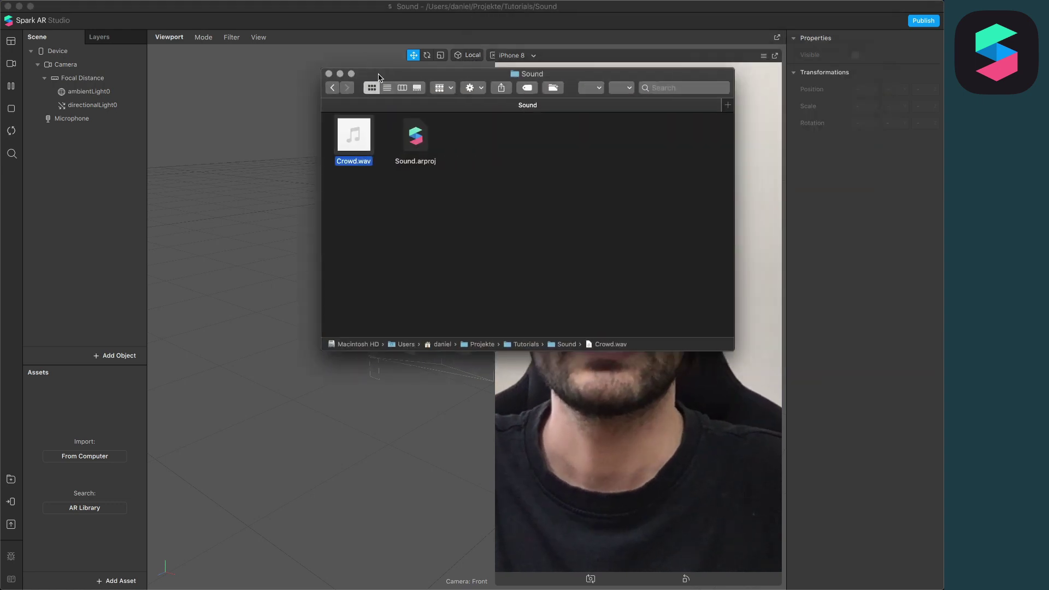
left_click_drag(527, 73, 474, 128)
left_click_drag(301, 191, 83, 455)
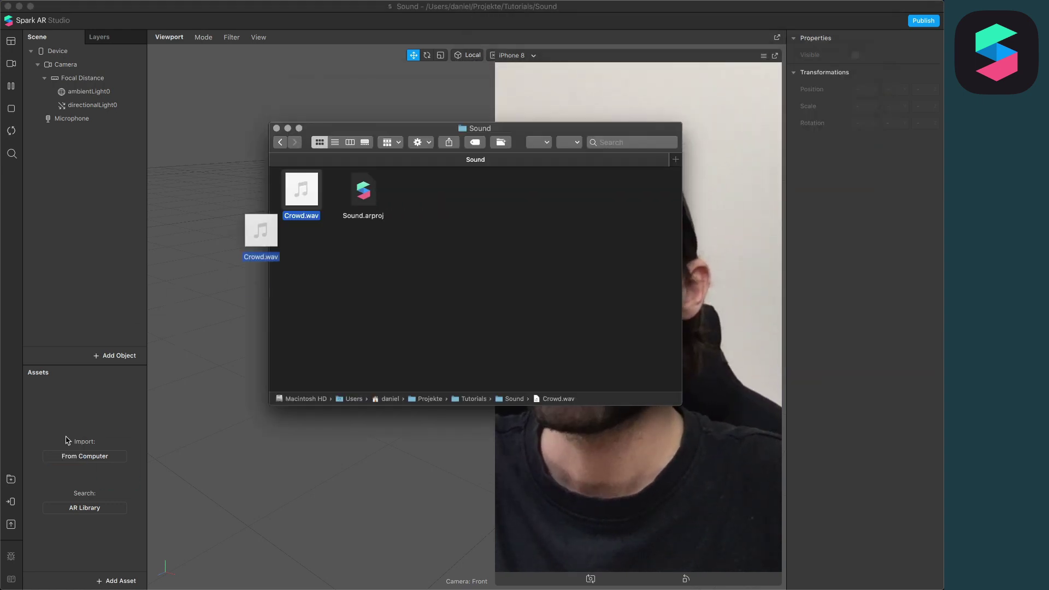
left_click_drag(301, 191, 74, 481)
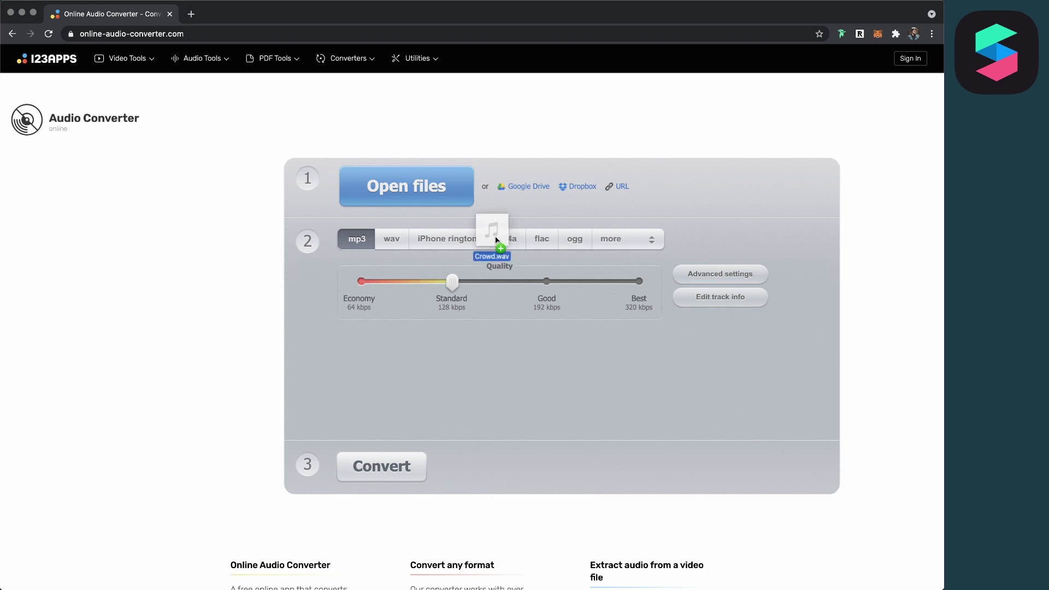
Upload Crowd.wav to the converter, choose m4a output and reveal the advanced settings
left_click_drag(495, 230, 400, 212)
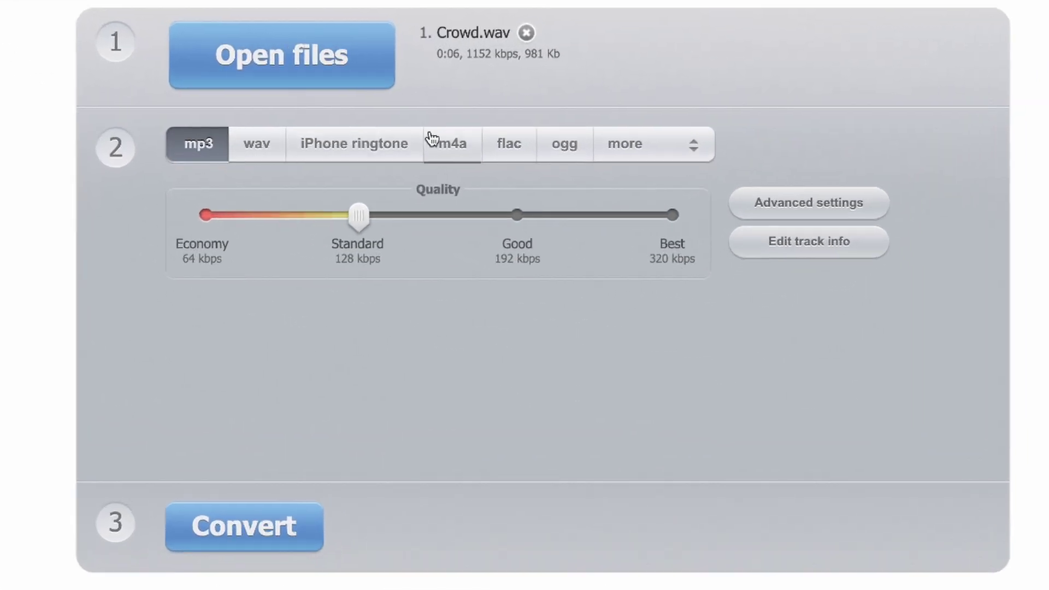
left_click(459, 145)
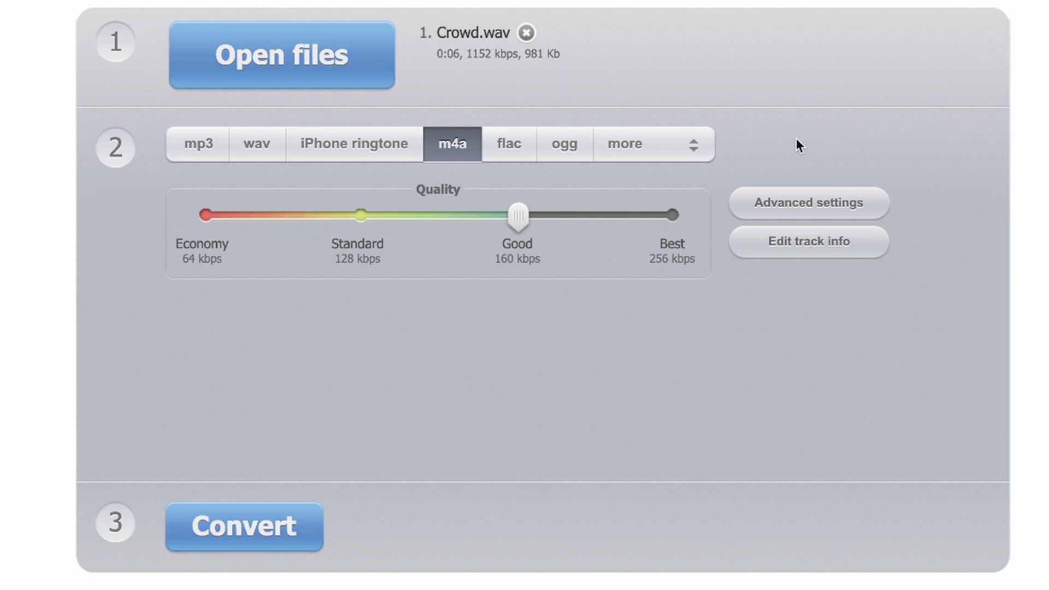
left_click(770, 212)
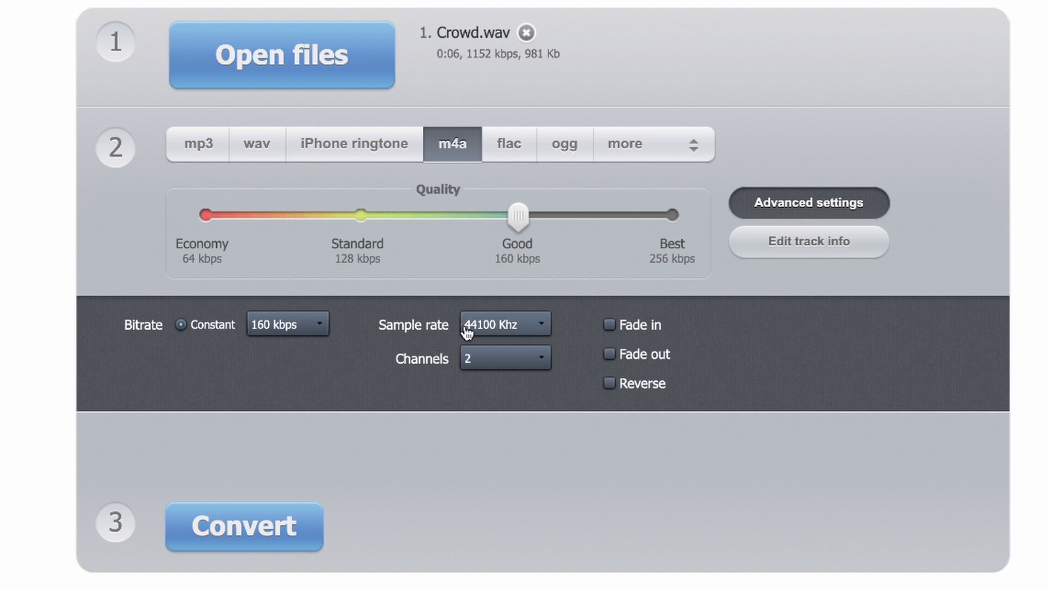
Set Channels to 1, convert Crowd.wav to m4a and download the converted file
left_click(529, 361)
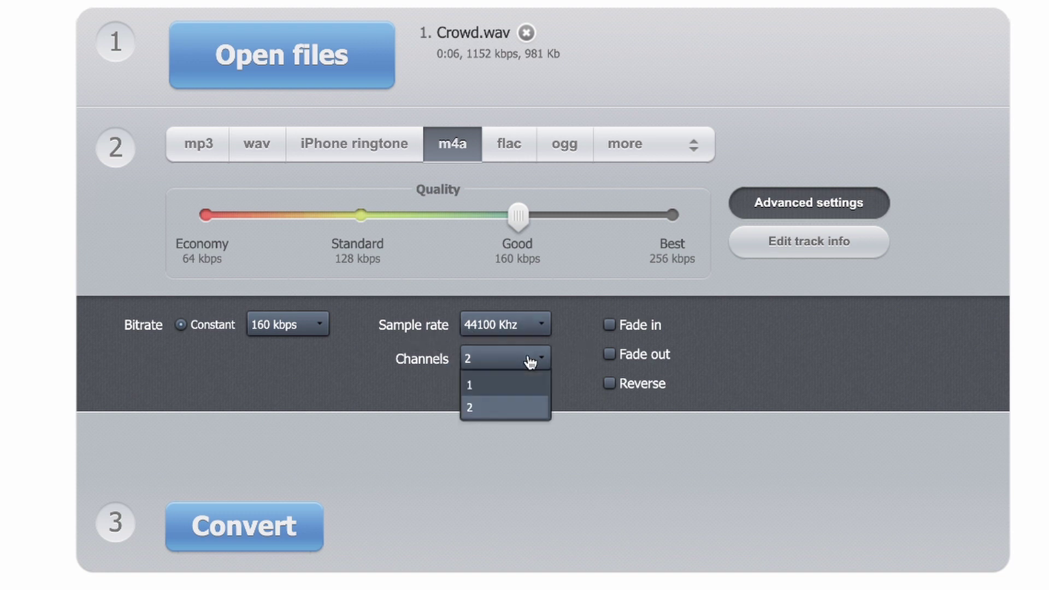
left_click(510, 386)
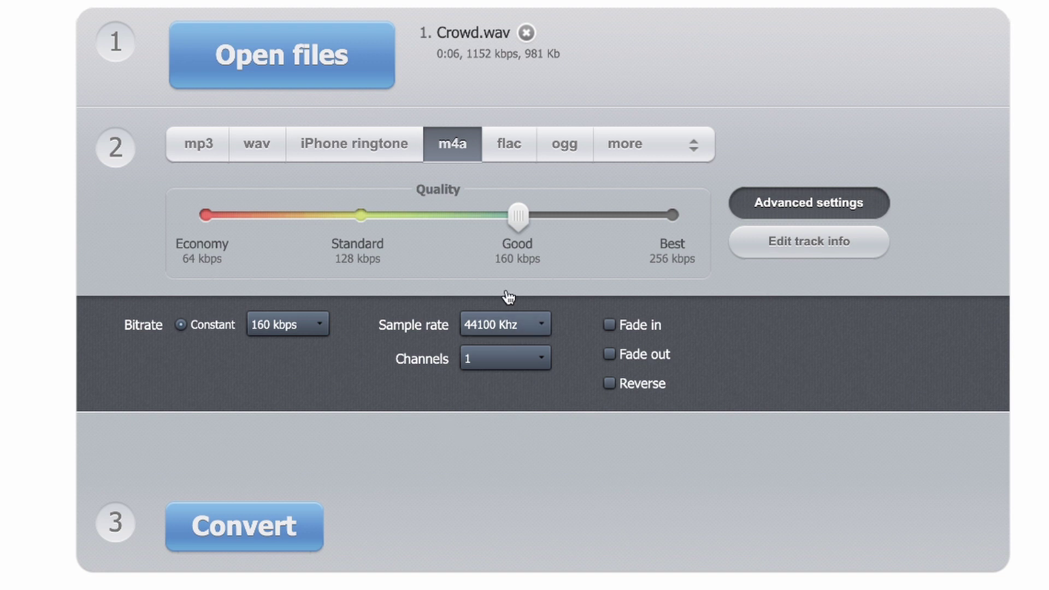
left_click(284, 527)
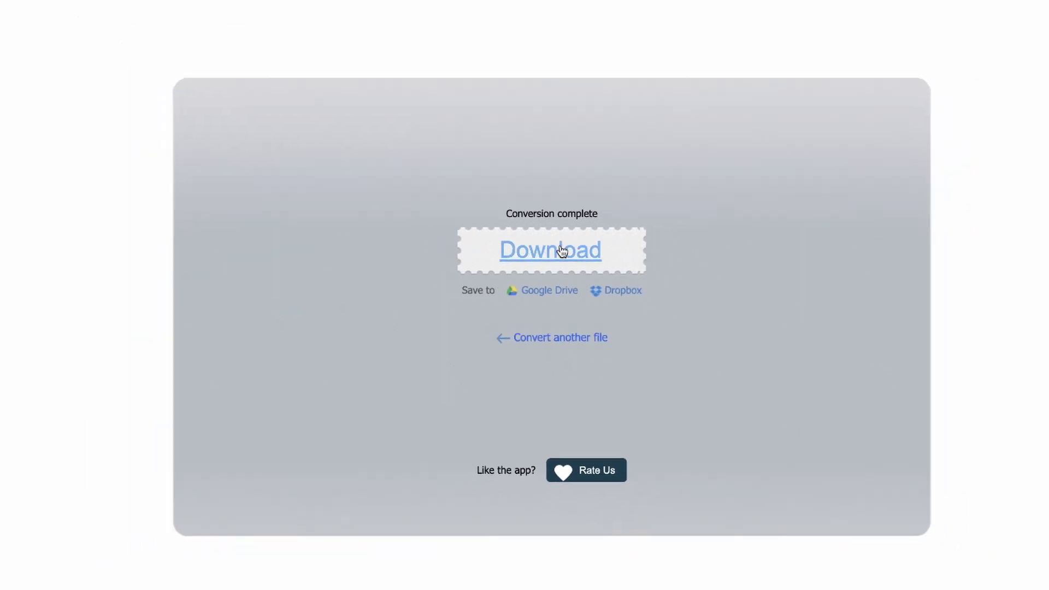
left_click(558, 220)
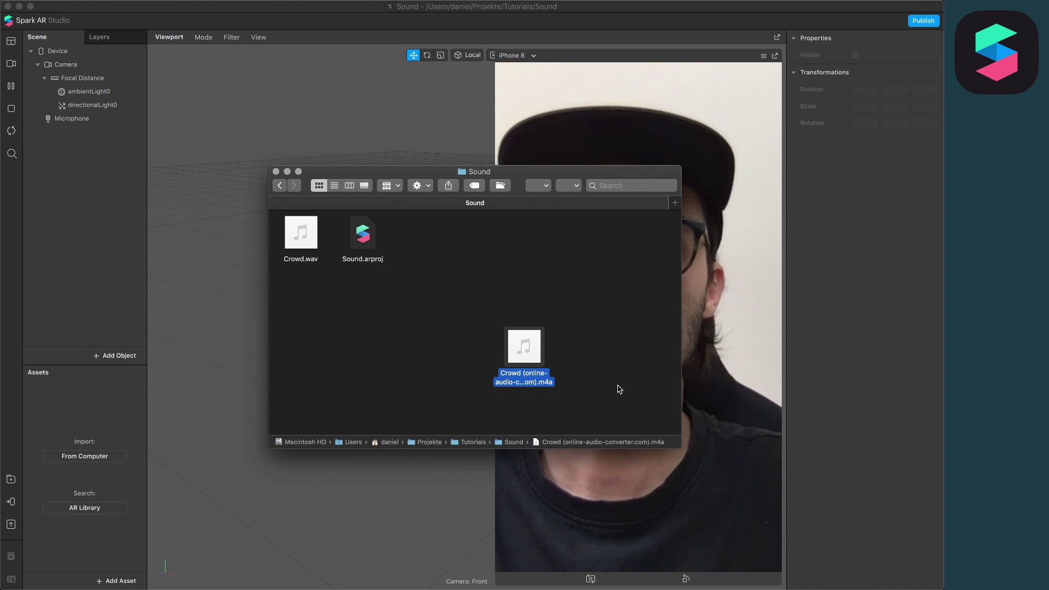
Import Crowd (online-audio-converter.com).m4a into Assets and shrink the phone preview
mouse_move(534, 364)
left_click_drag(534, 364, 107, 490)
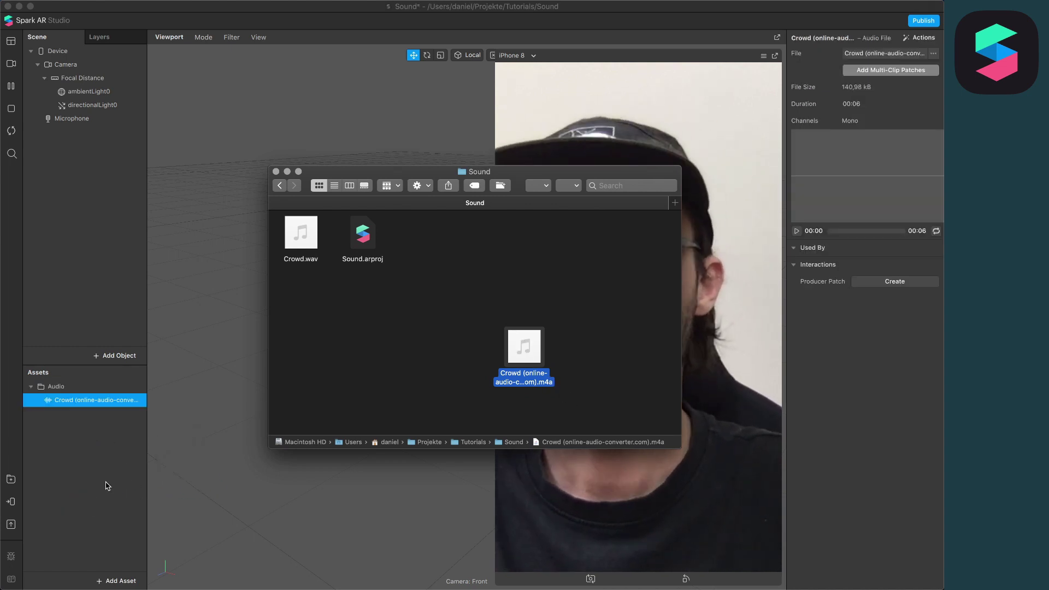
left_click(106, 486)
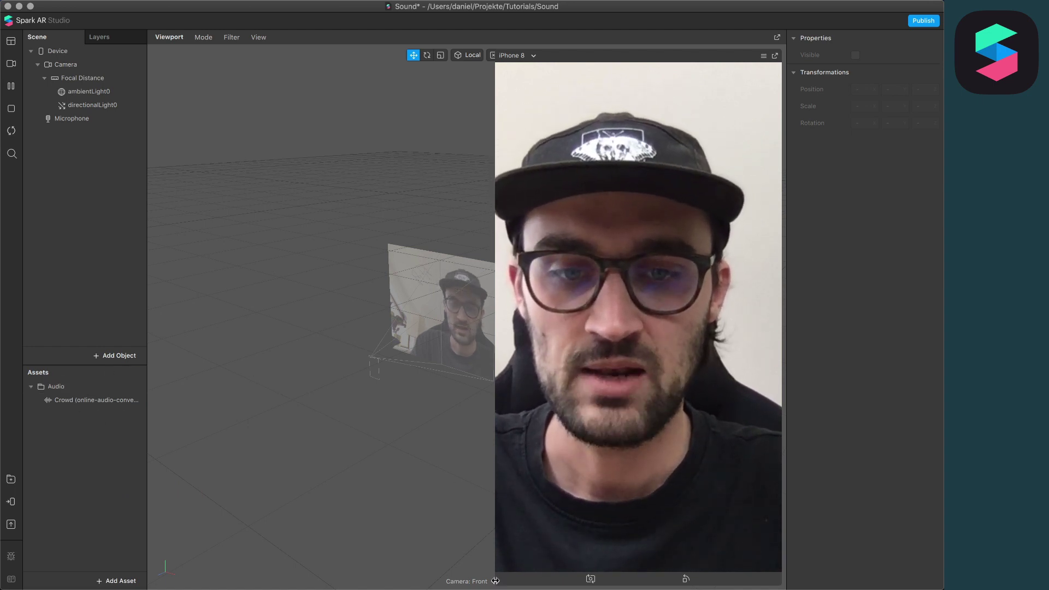
left_click_drag(496, 583, 626, 353)
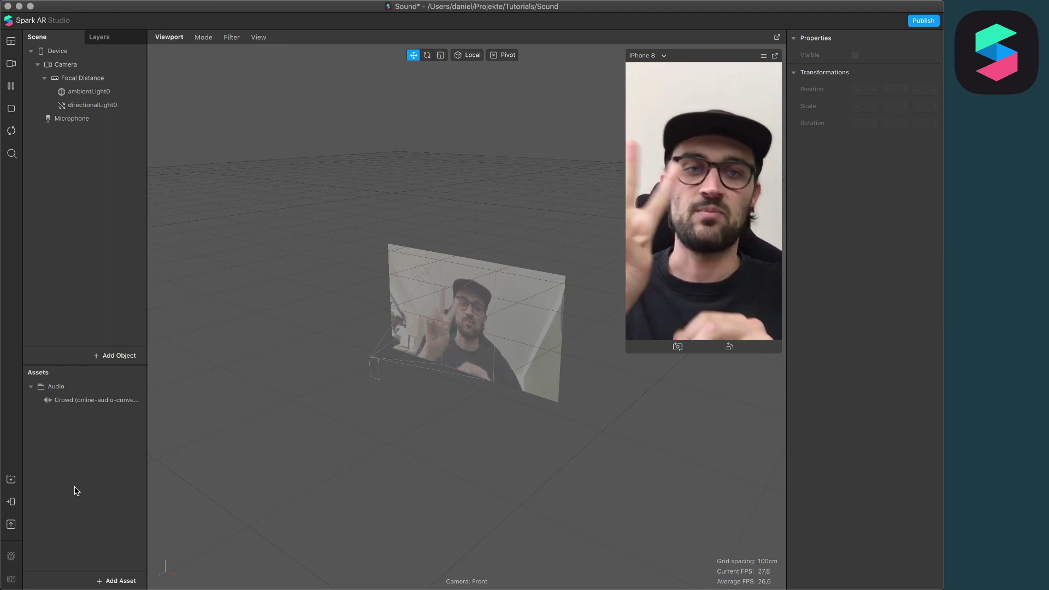
Add audioPlaybackController0 with its default name and assign the Crowd m4a audio to it
left_click(130, 577)
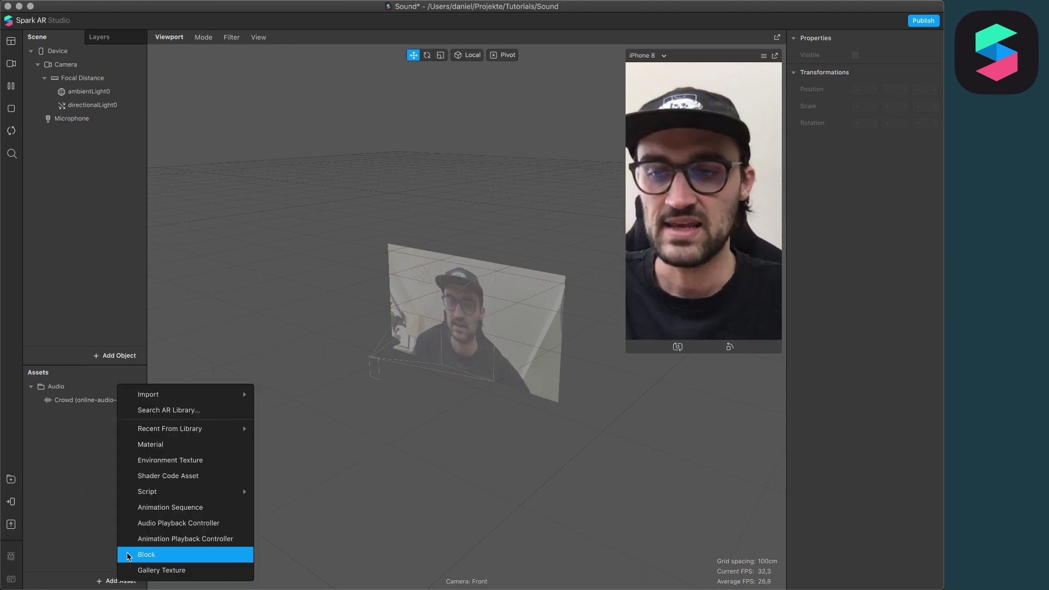
left_click(165, 525)
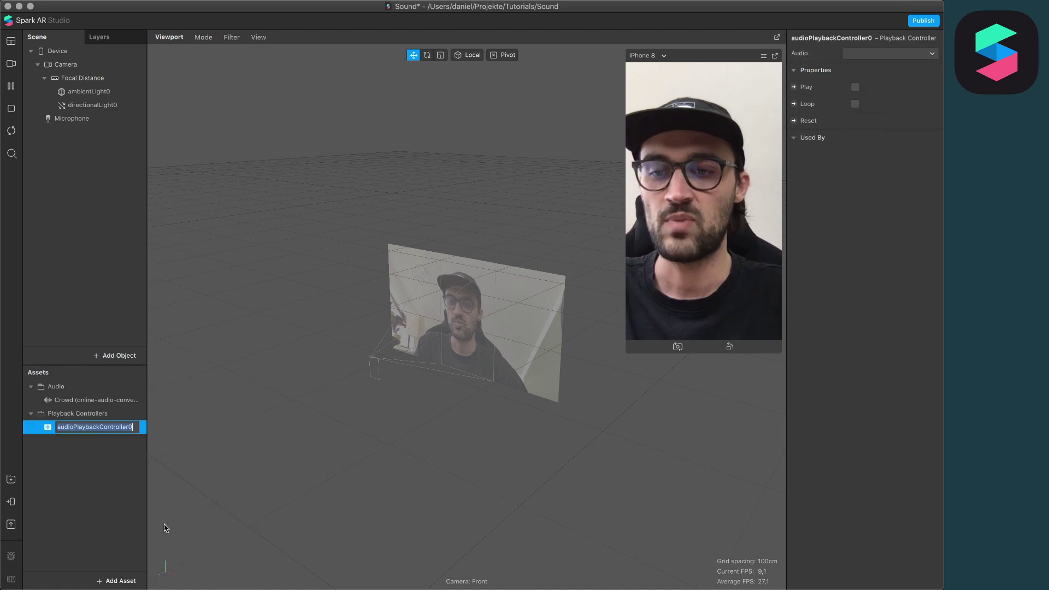
key("Return")
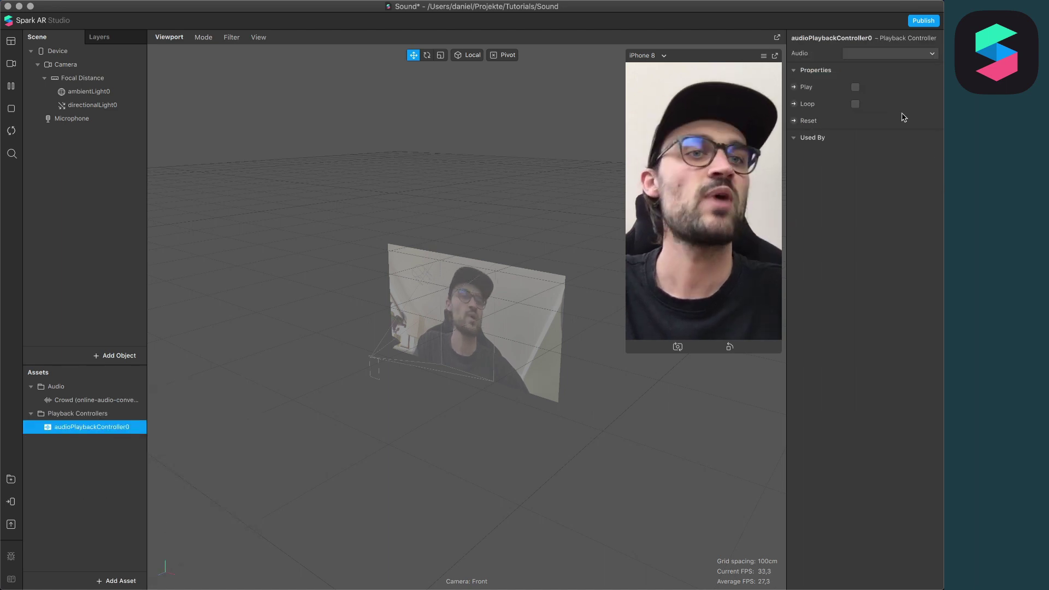
left_click(902, 53)
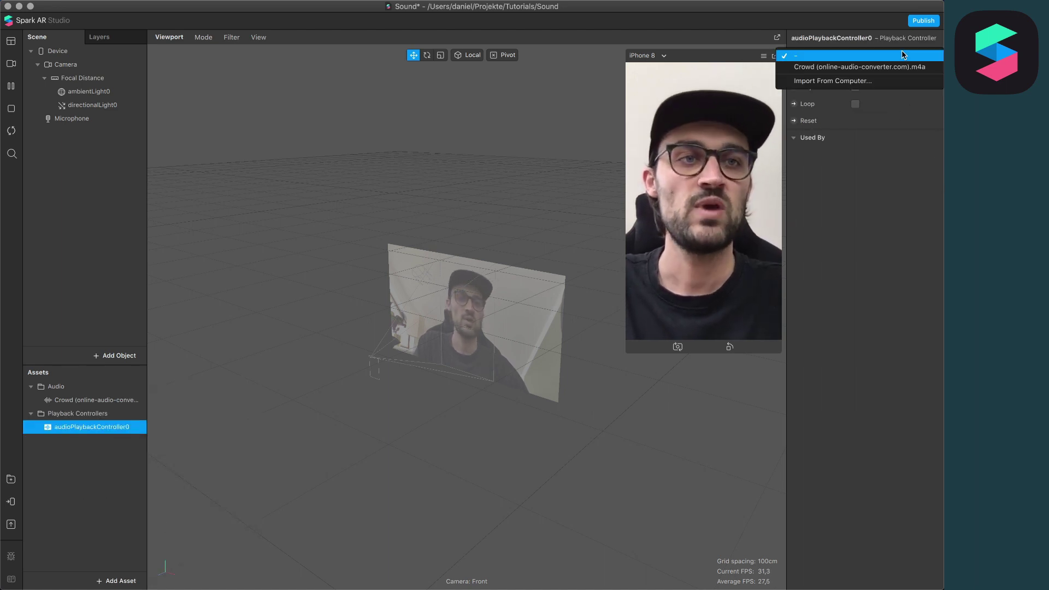
left_click(880, 67)
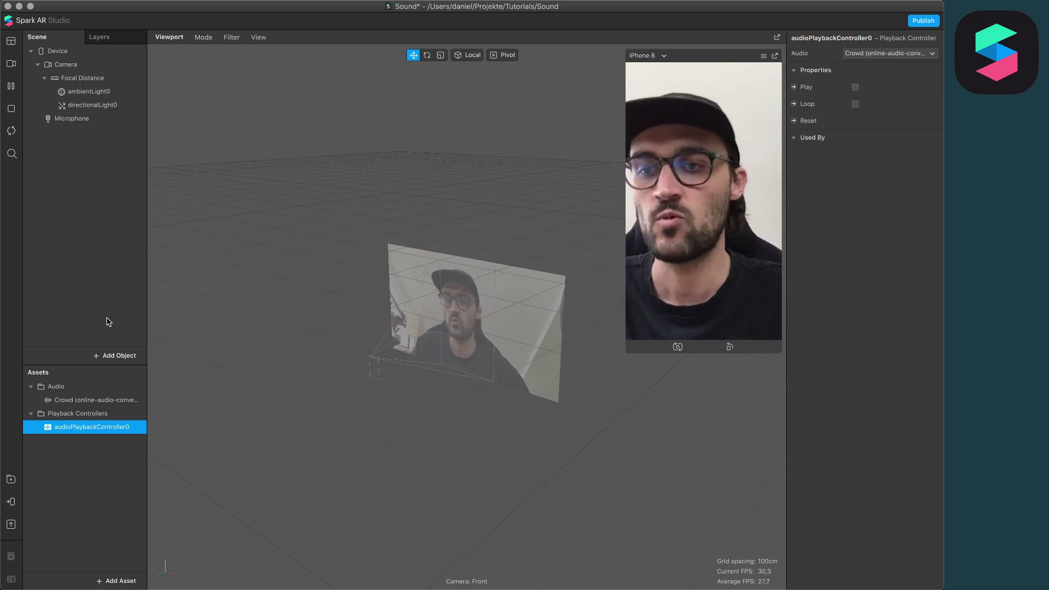
Add speaker0 playing audioPlaybackController0, then bring up the Patch Editor
left_click(108, 355)
type("spe")
key("Return")
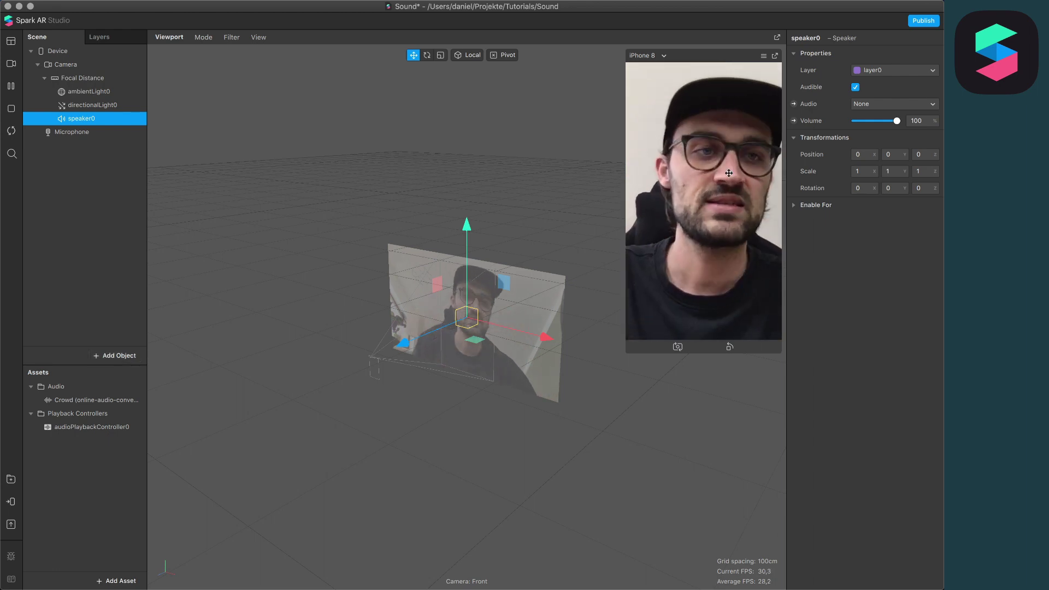
left_click(891, 105)
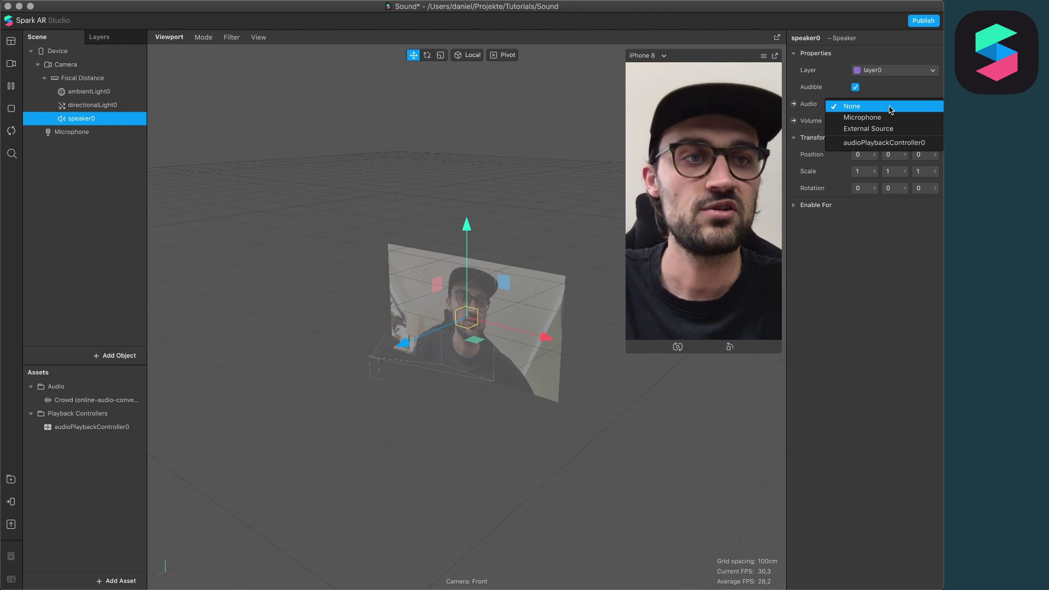
left_click(881, 142)
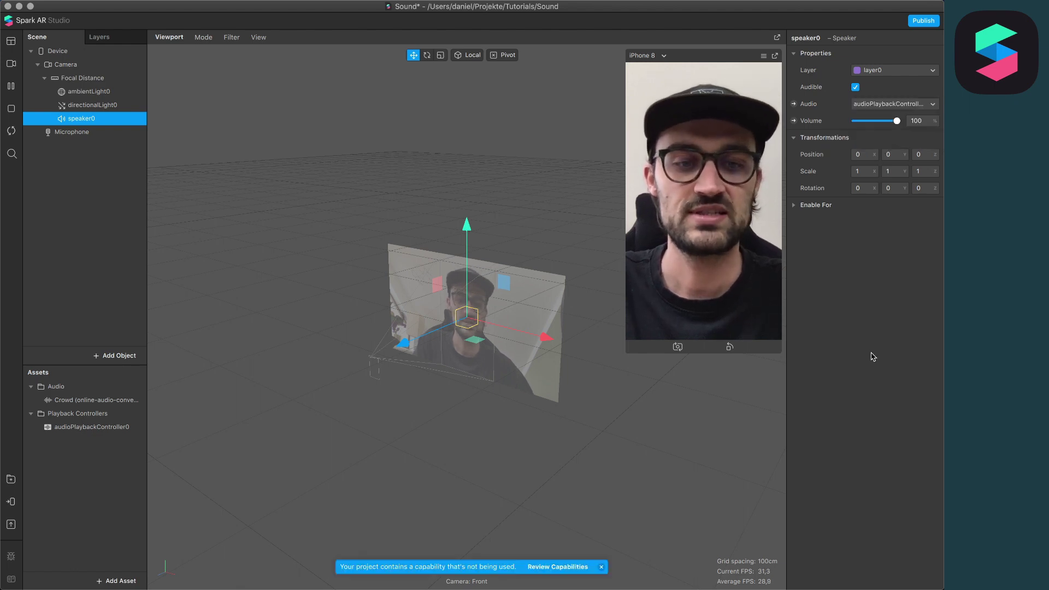
key("super+shift+p")
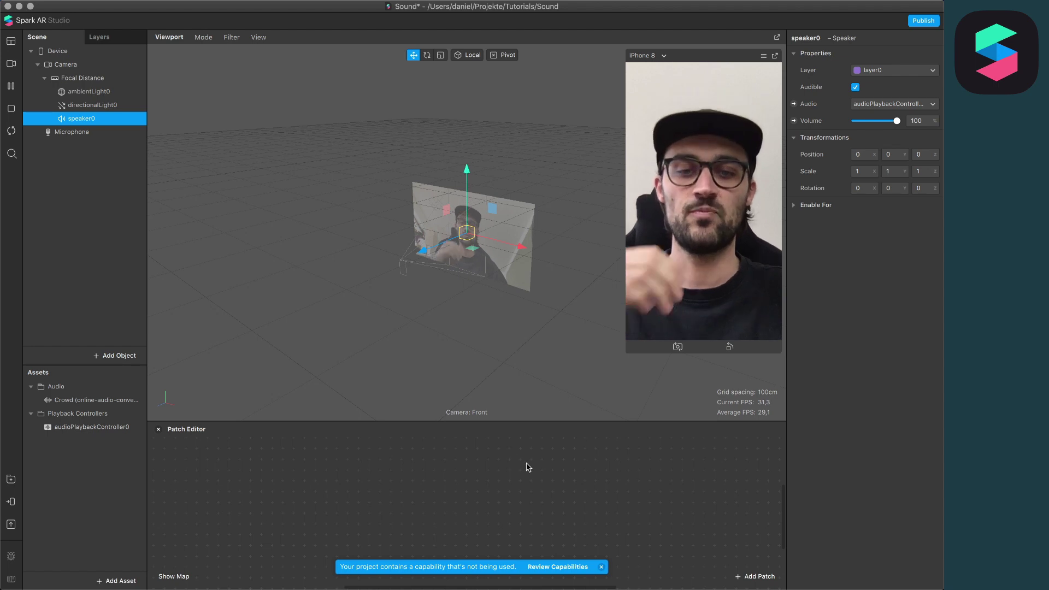
Create a patch for audioPlaybackController0's Play property and move it up and right
left_click(603, 567)
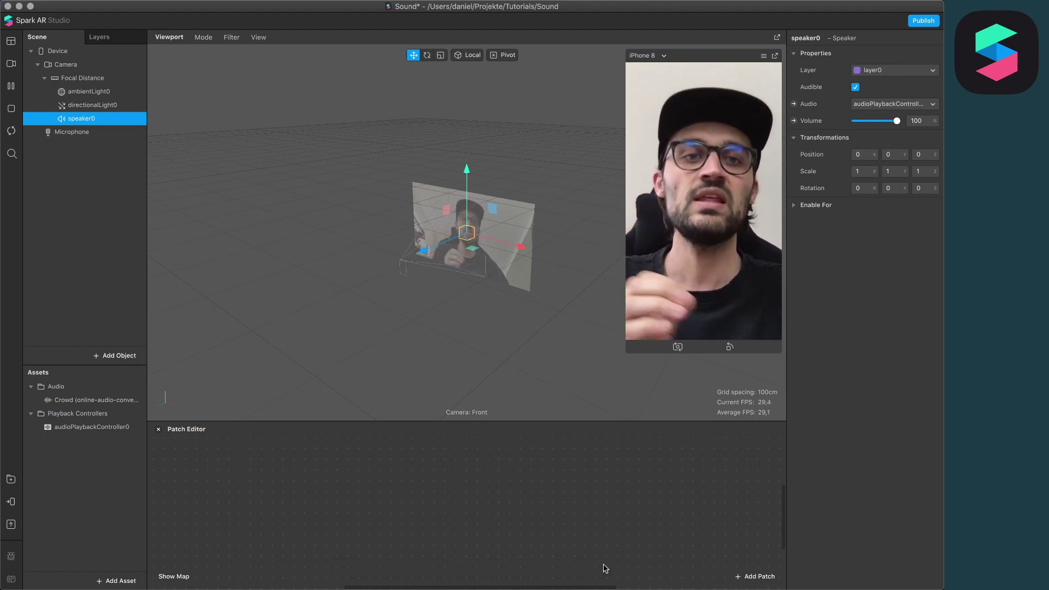
double_click(70, 427)
left_click(80, 470)
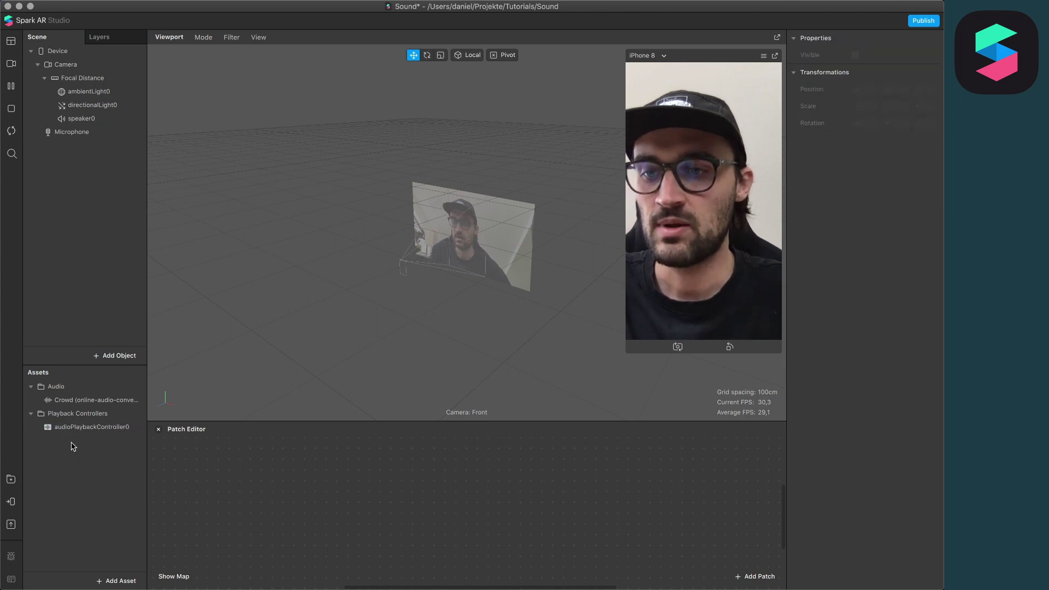
left_click(72, 427)
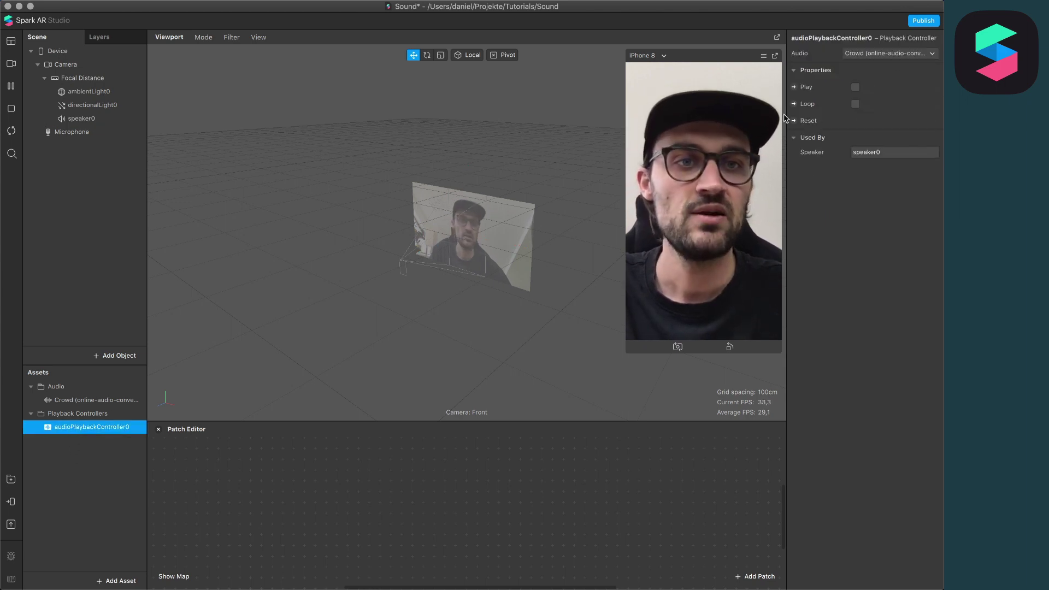
left_click(795, 87)
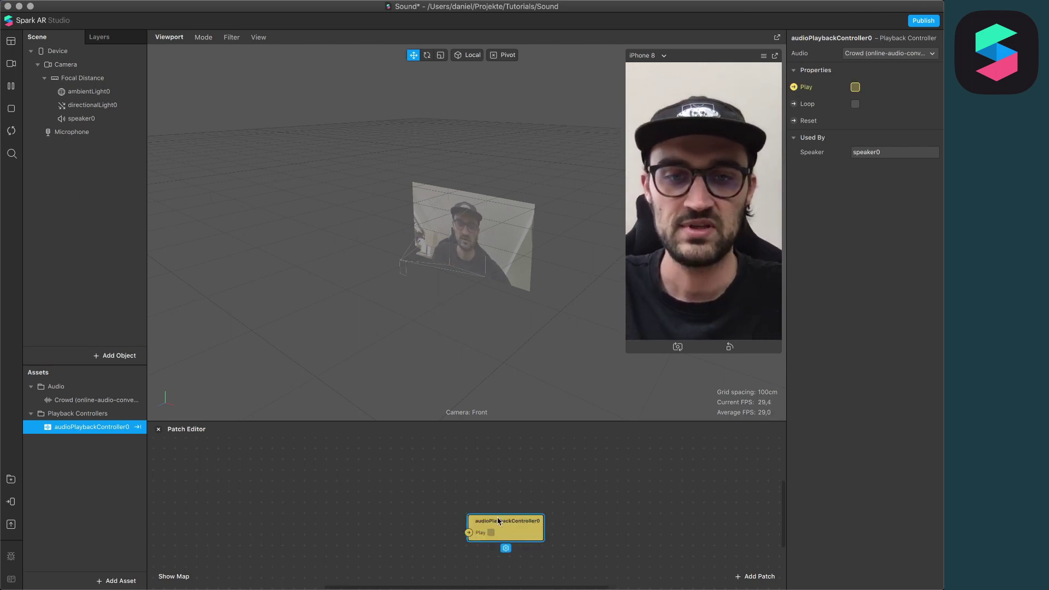
left_click_drag(510, 526, 554, 490)
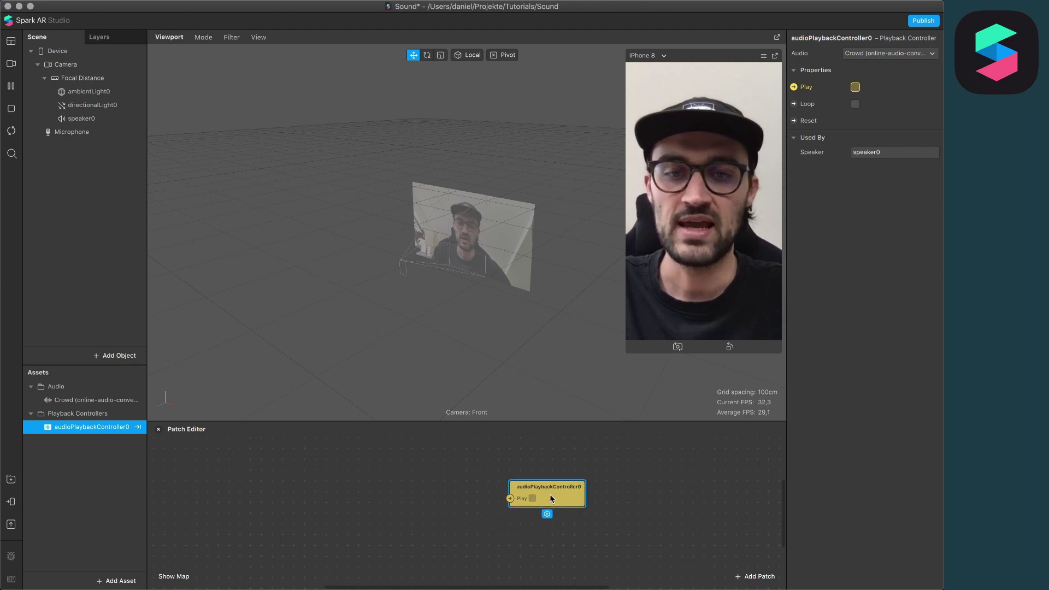
Add a Screen Tap patch and place it left of the controller patch
left_click(749, 575)
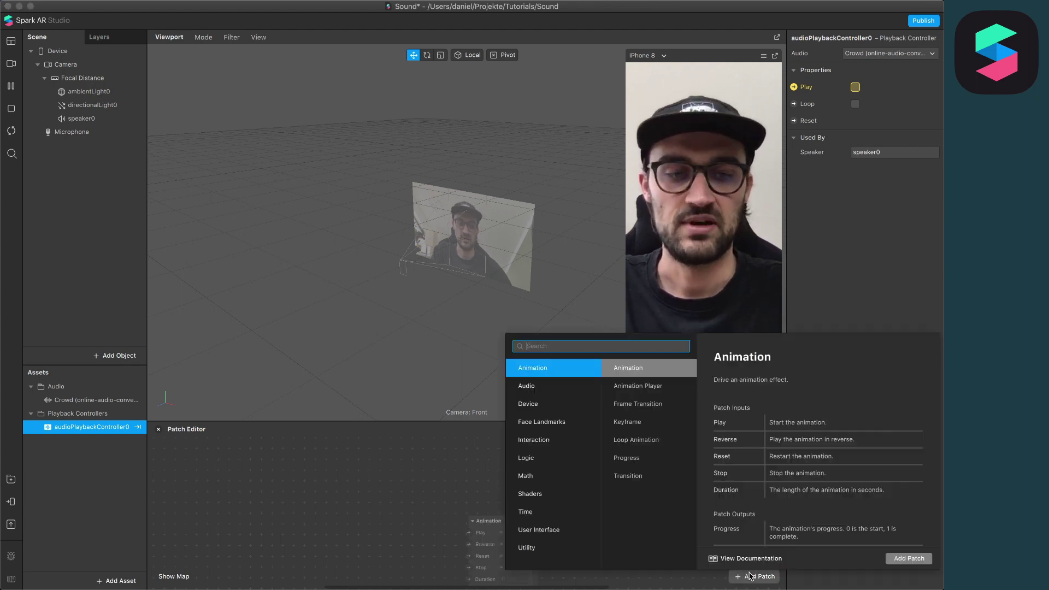
type("sc")
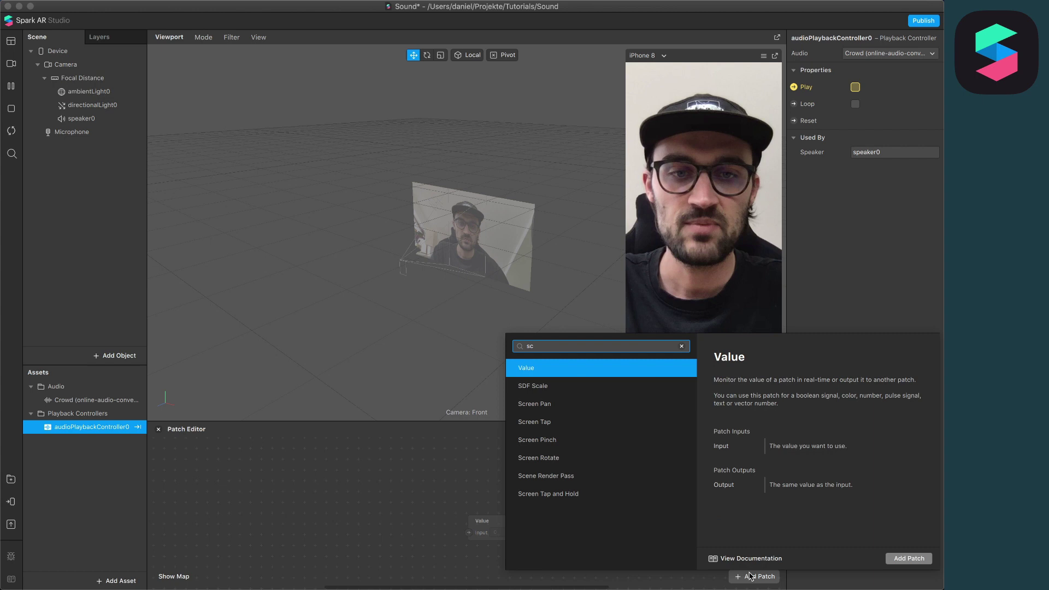
key("Down")
key("Down")
key("Down")
key("Return")
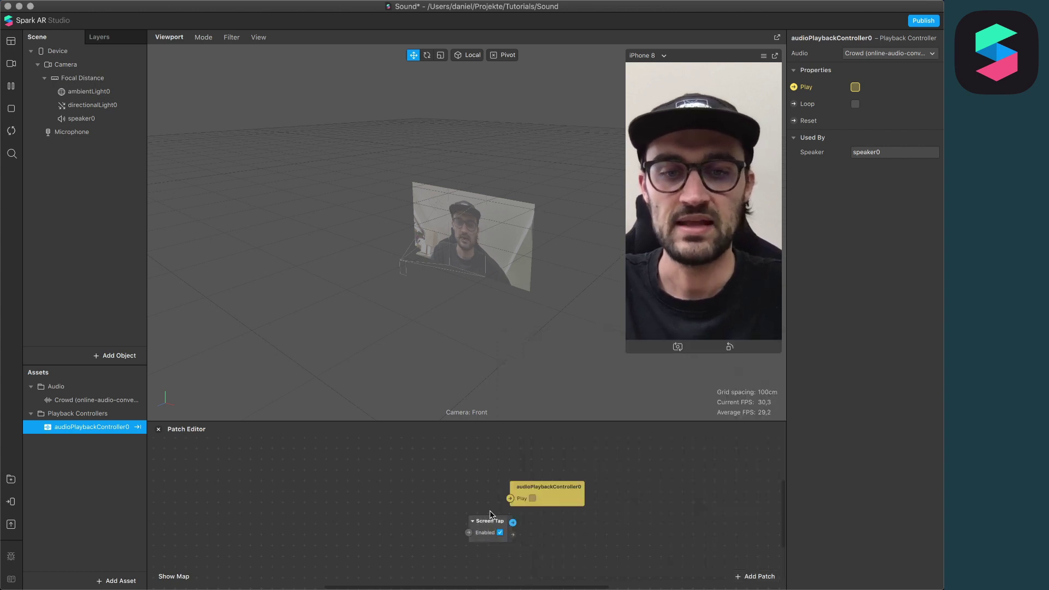
left_click_drag(494, 536, 511, 500)
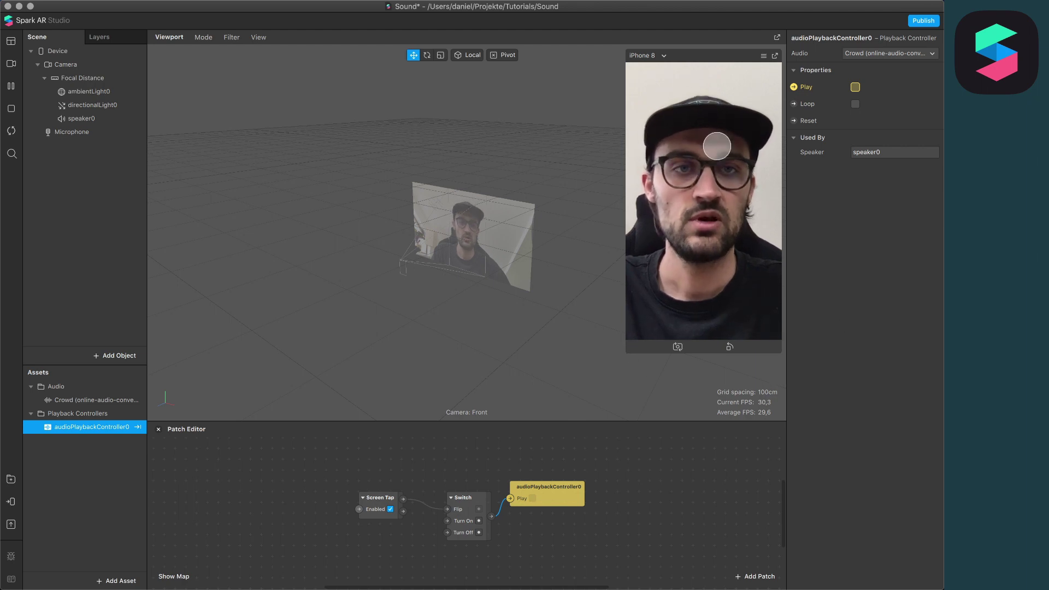
Turn on Simulate Touch in the simulator and enlarge the preview
left_click(764, 56)
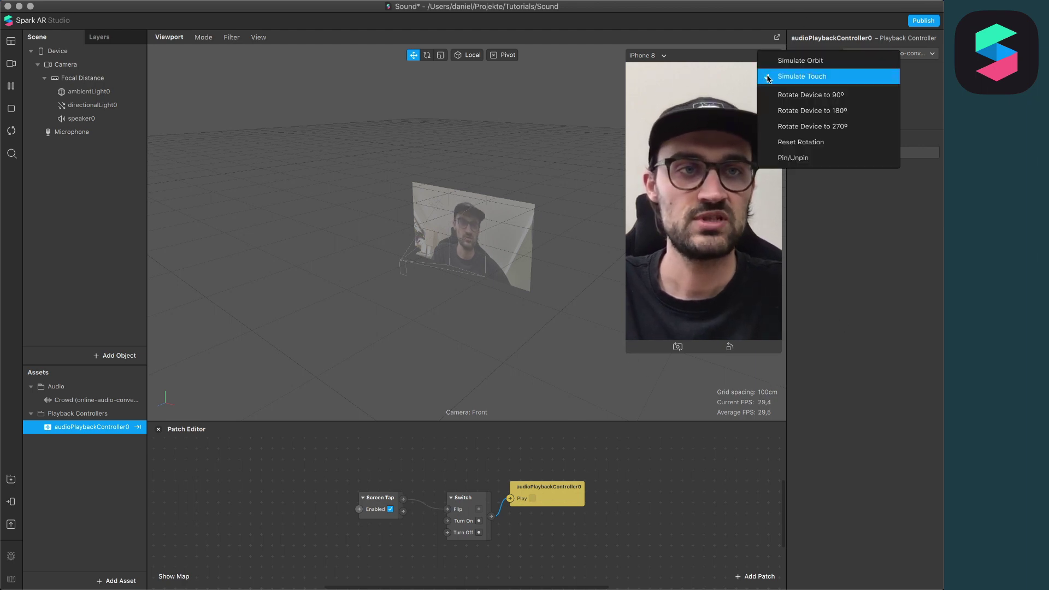
left_click(807, 75)
left_click_drag(627, 353, 592, 415)
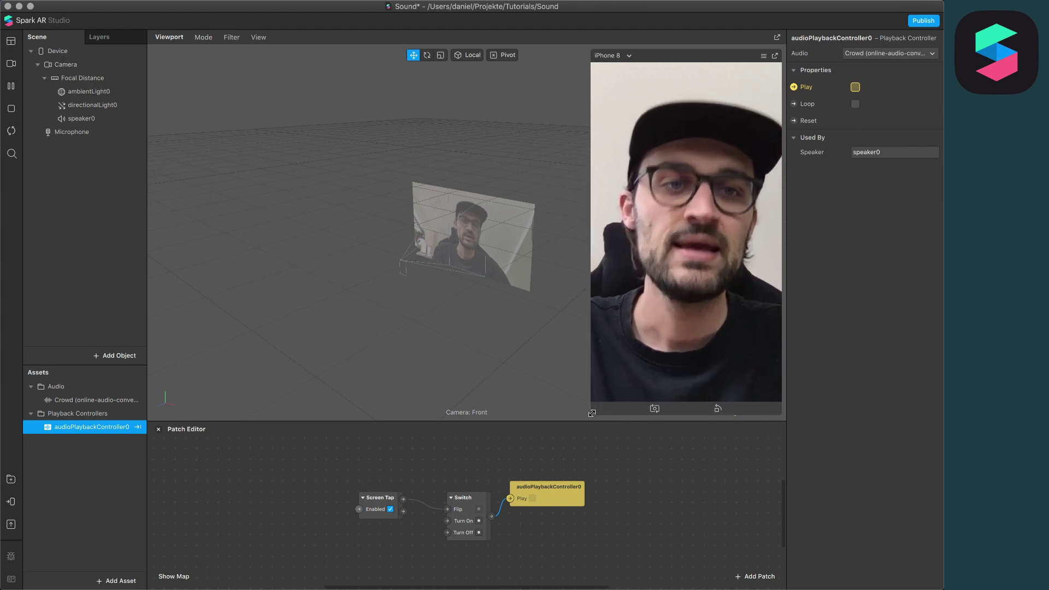